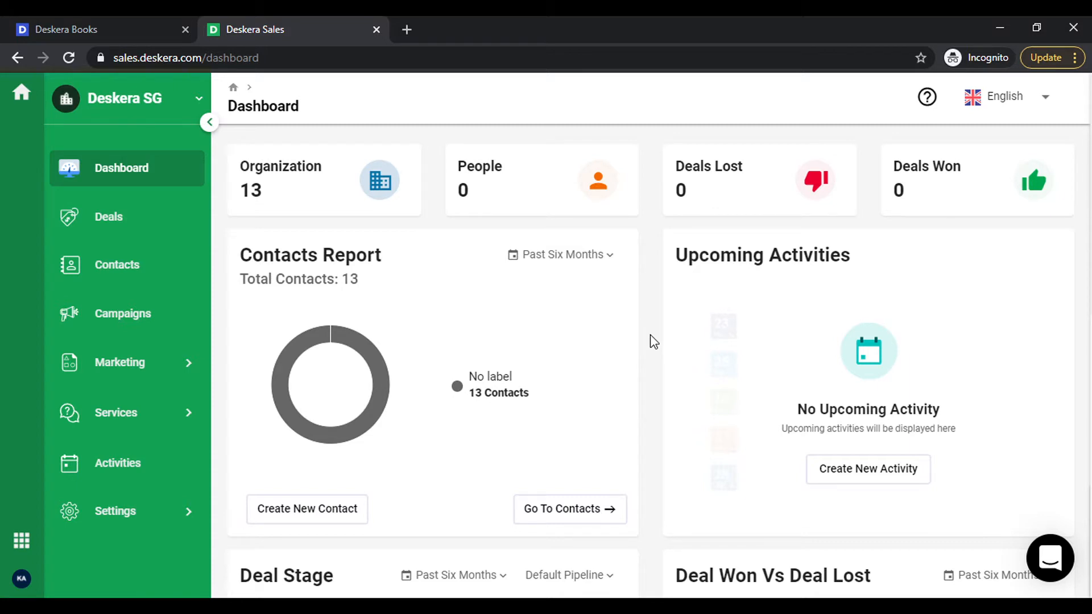
Start a contacts import with a file from the computer as the source and People as the object.
left_click(136, 267)
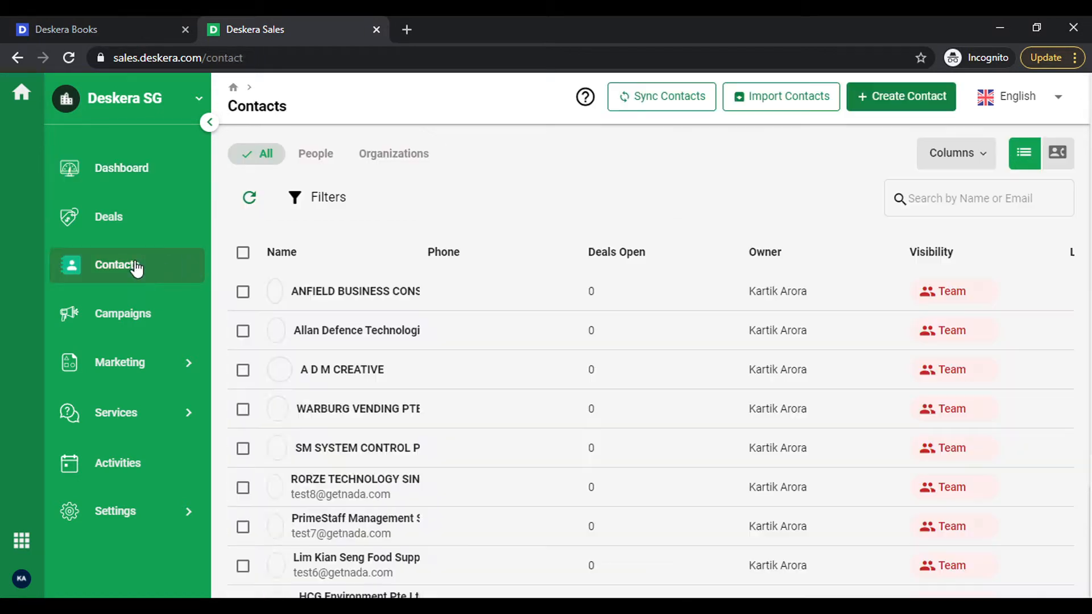
left_click(804, 108)
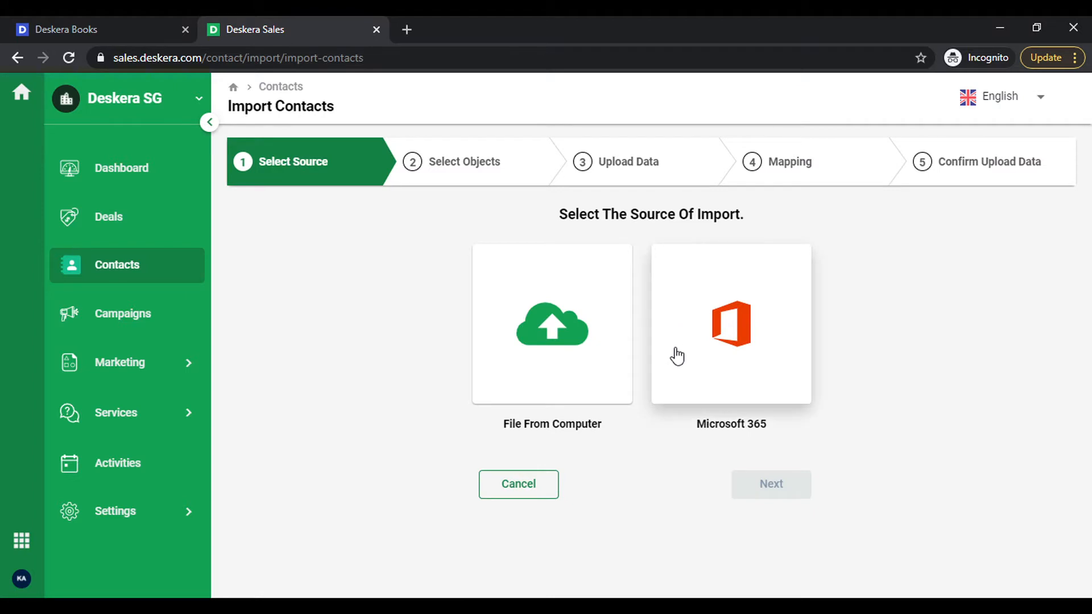
left_click(581, 349)
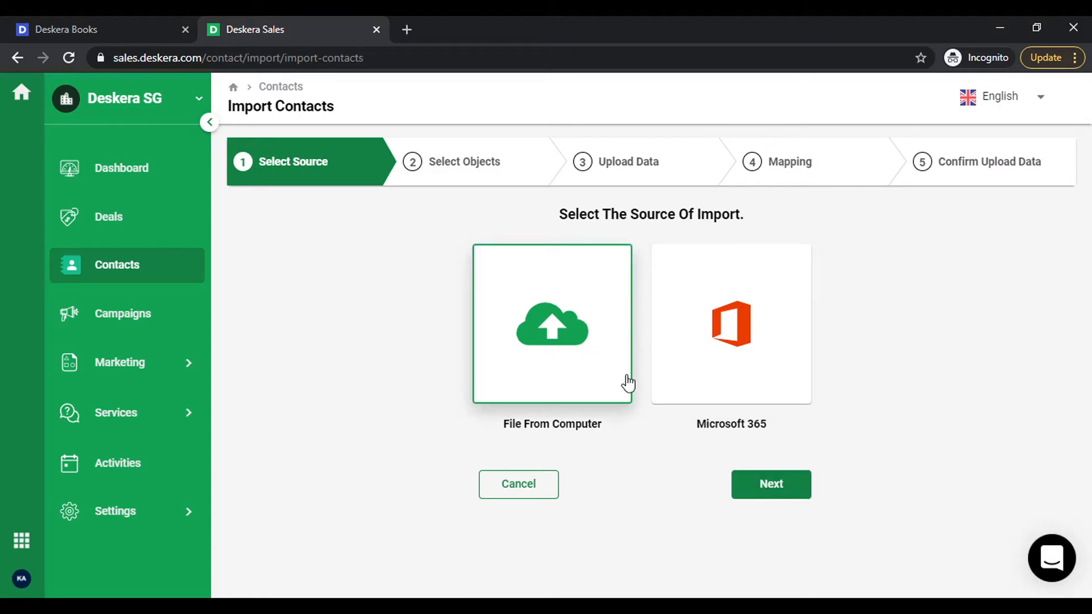
left_click(770, 485)
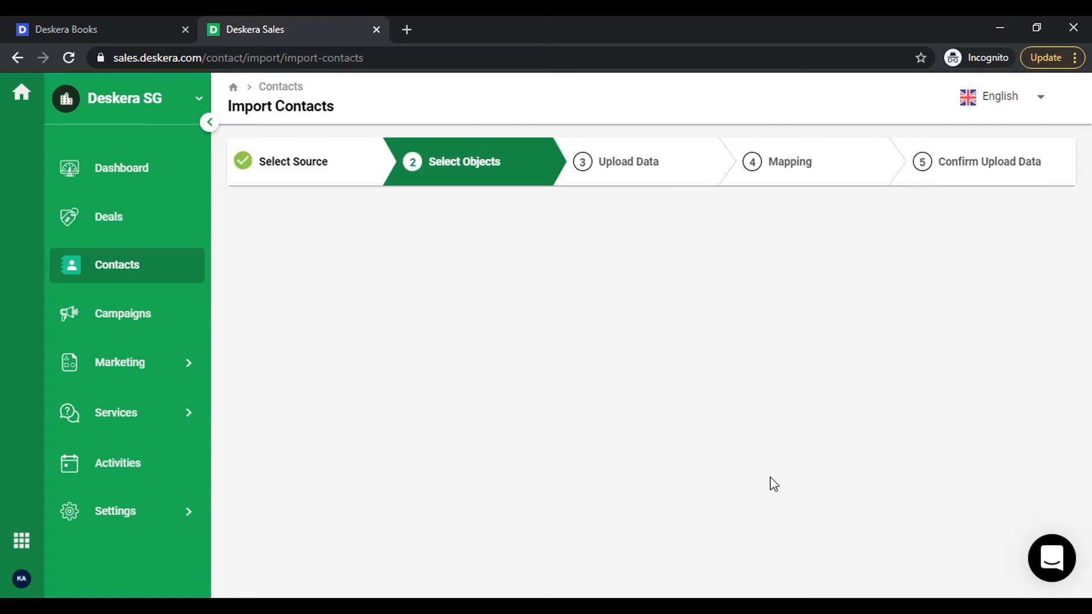
left_click(594, 366)
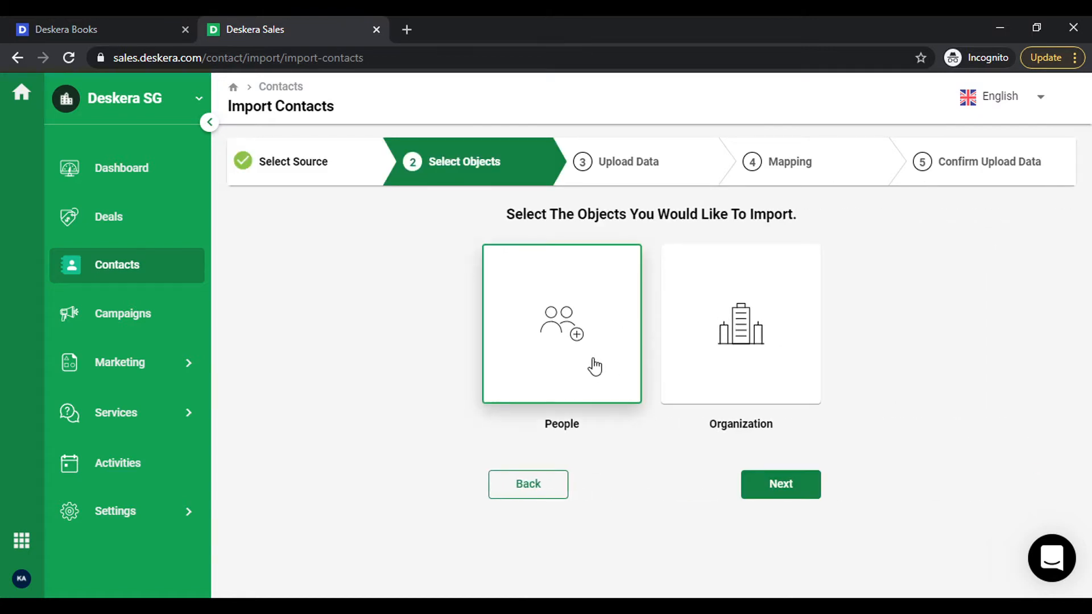
left_click(782, 485)
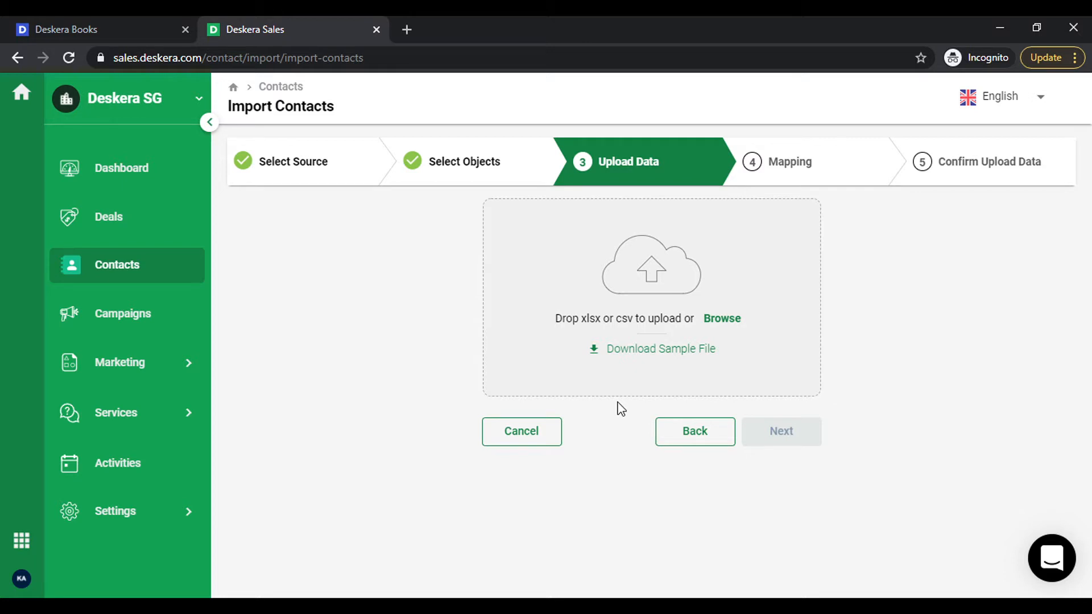
Switch to the contact_template (3) workbook in Excel and examine its contact rows, highlighting the duplicate records in A2:J3.
key("alt+Tab")
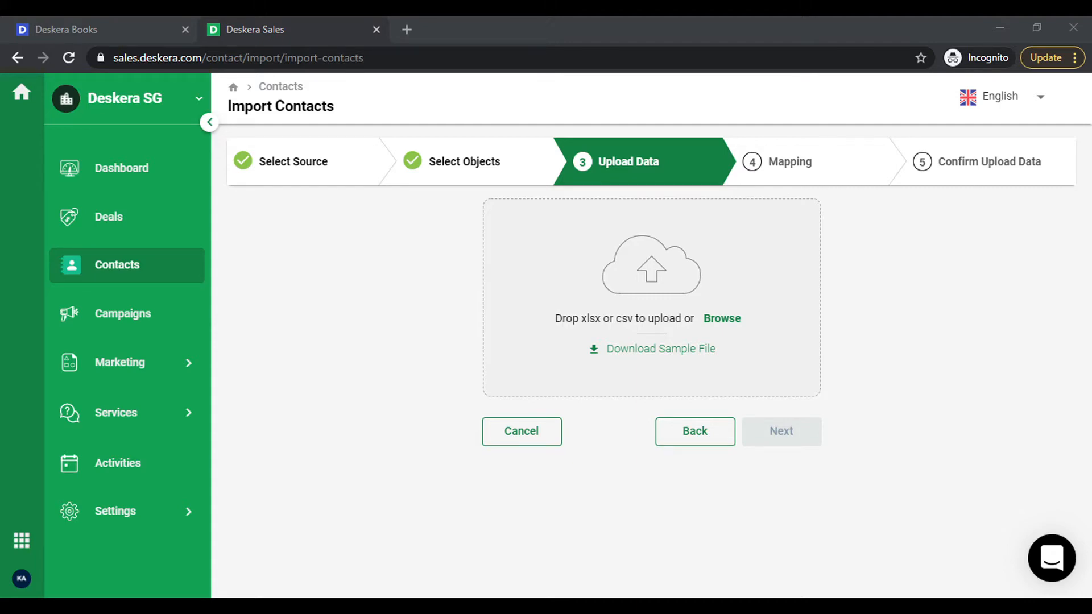
key("alt+Tab")
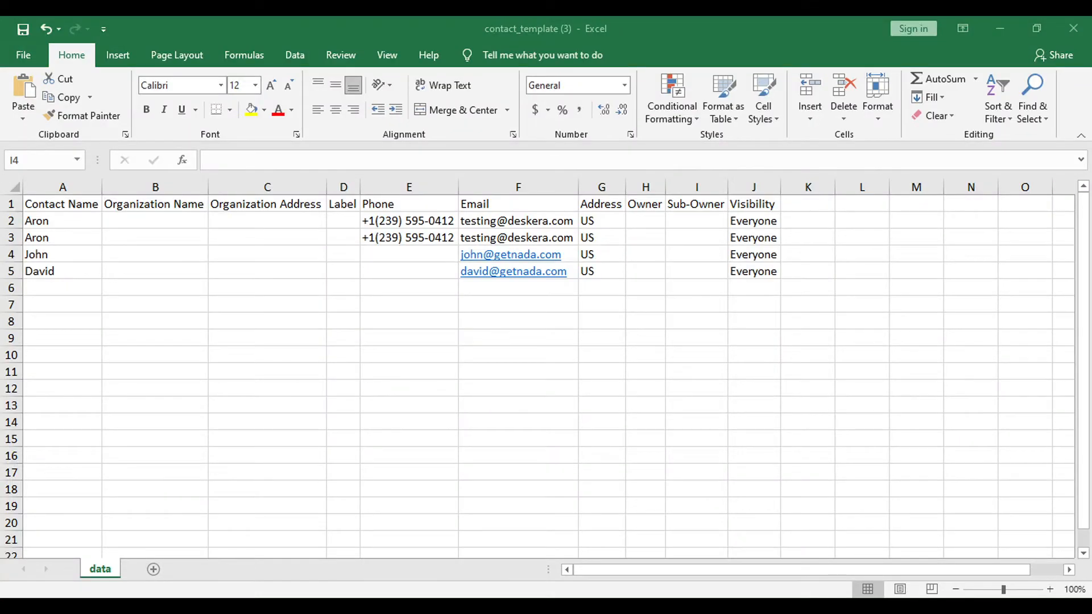
left_click(427, 414)
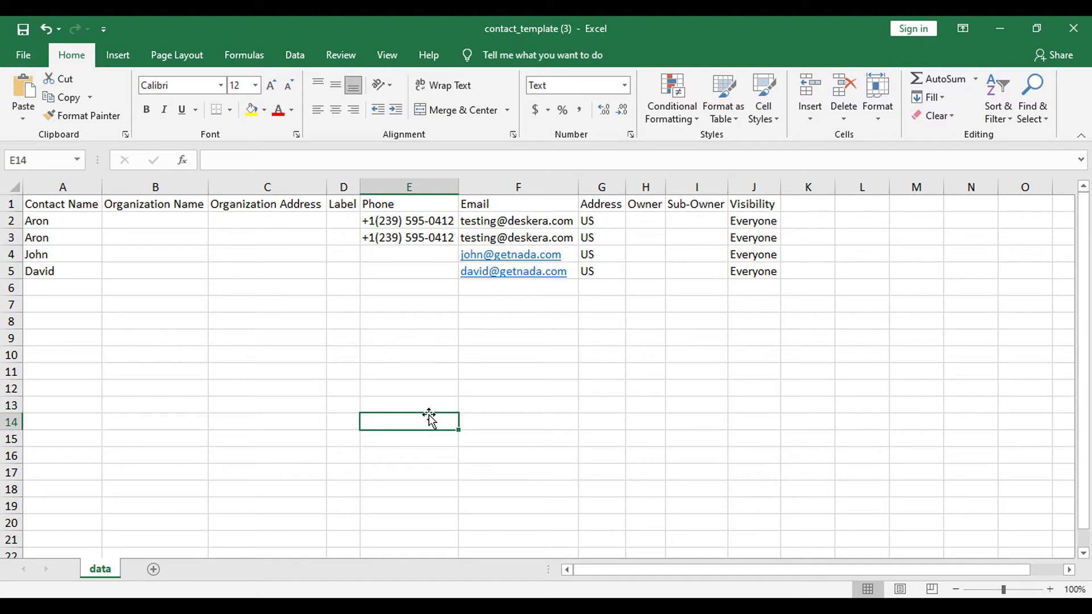
key("Left")
key("Home")
key("ctrl+Up")
key("ctrl+Up")
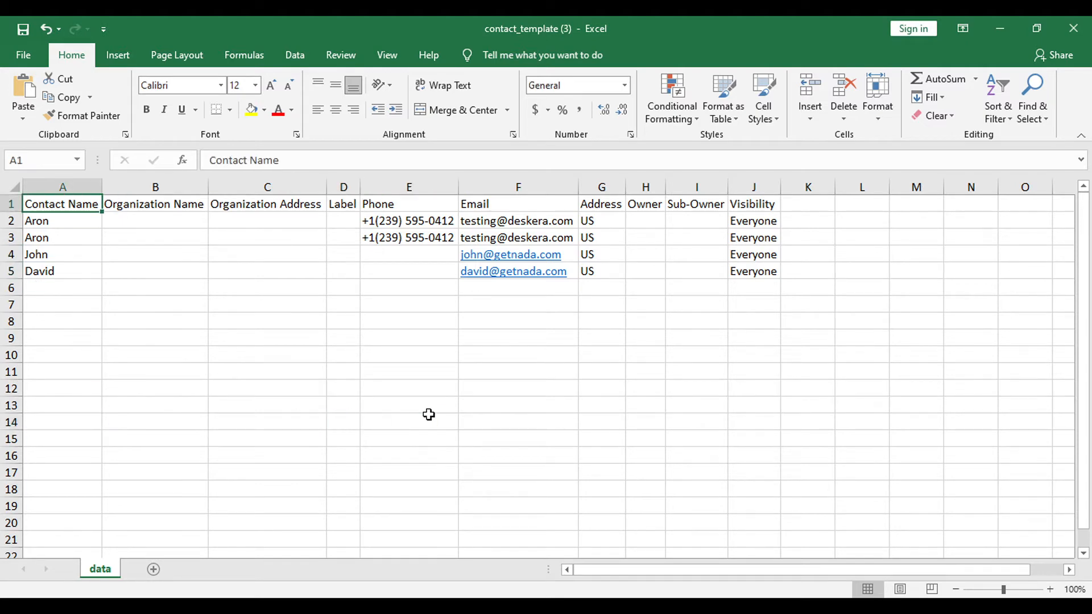
key("Down")
key("shift+Down")
key("shift+Right")
key("shift+Right")
key("shift+Right")
key("shift+Right")
key("shift+Right")
key("shift+Right")
key("shift+Right")
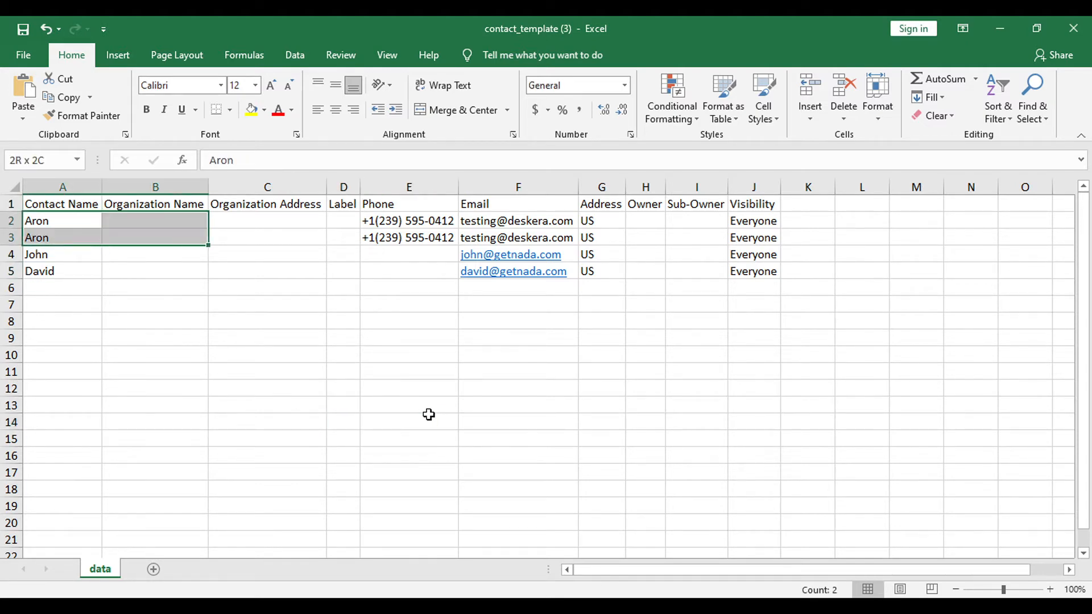
key("shift+Right")
key("shift+Right")
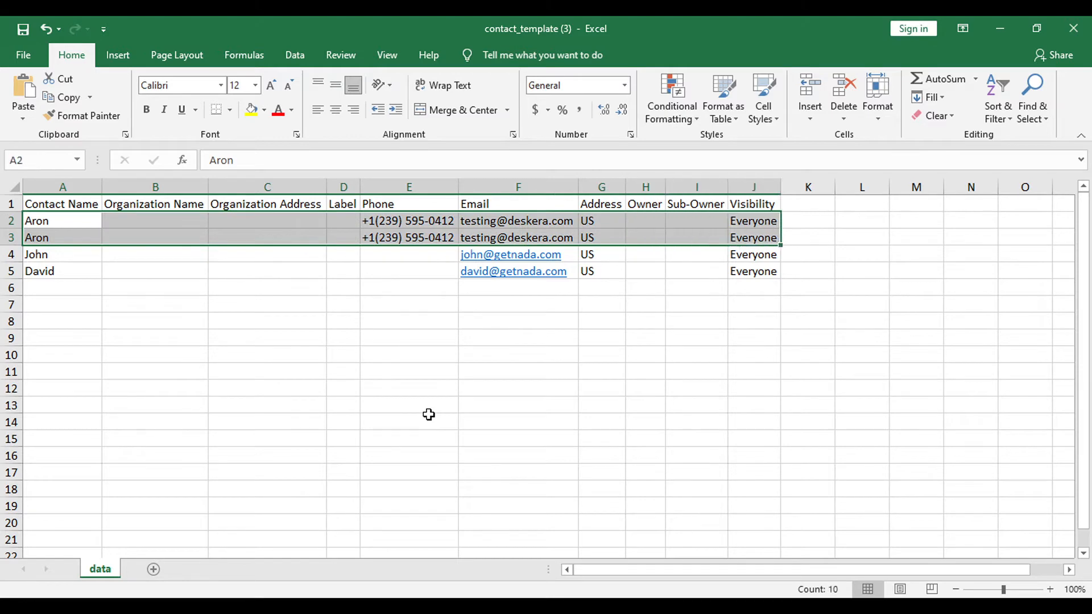
key("Down")
key("Down")
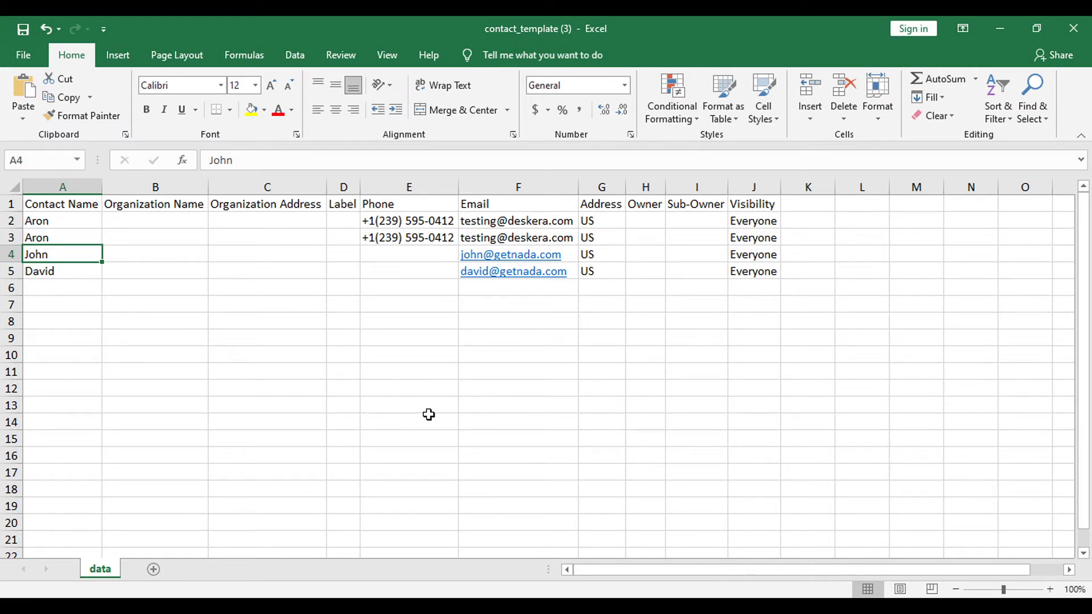
Return to Deskera Sales in the browser, upload contact_template (3).xlsx and proceed to the mapping stage.
key("alt+Tab")
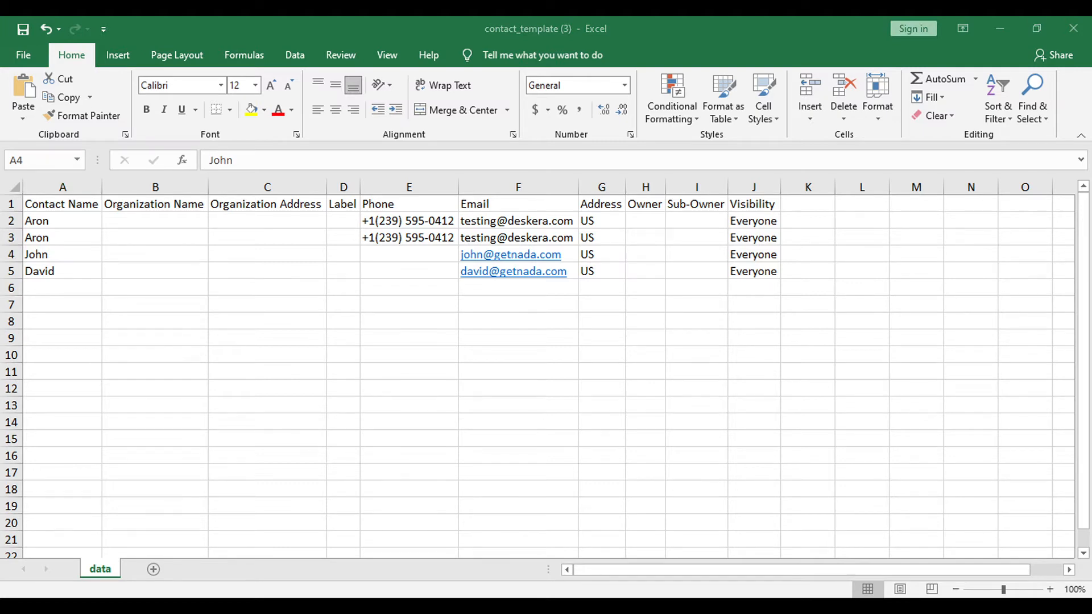
key("alt+Tab")
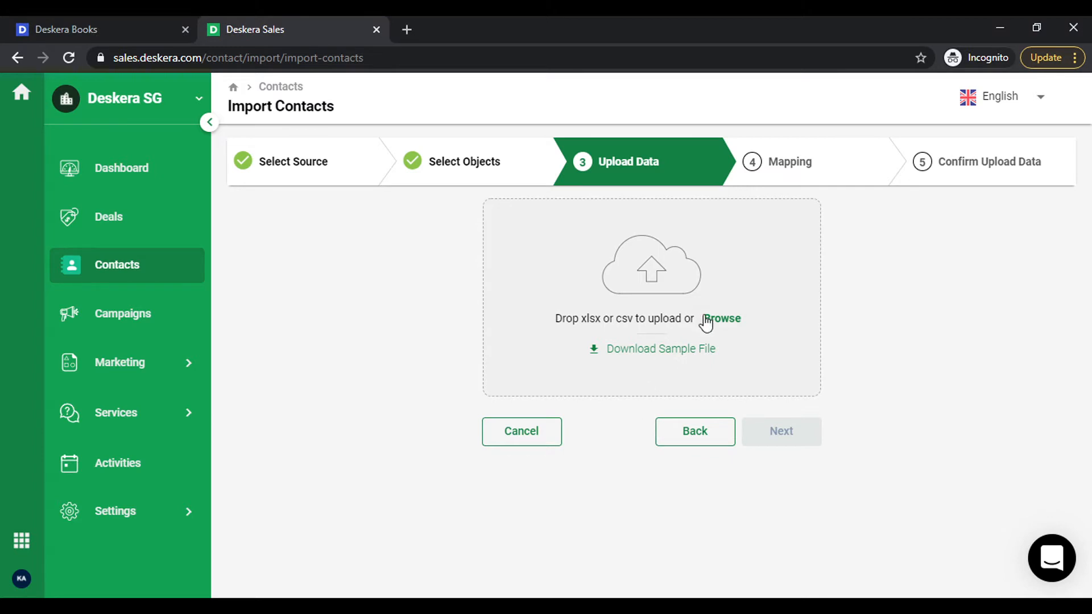
left_click(728, 322)
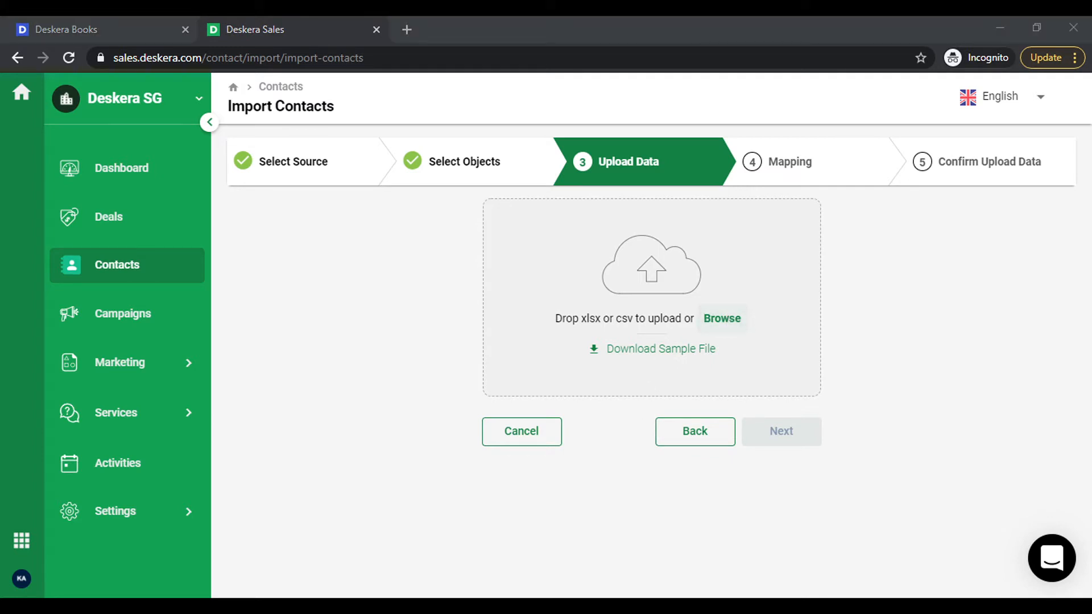
double_click(425, 215)
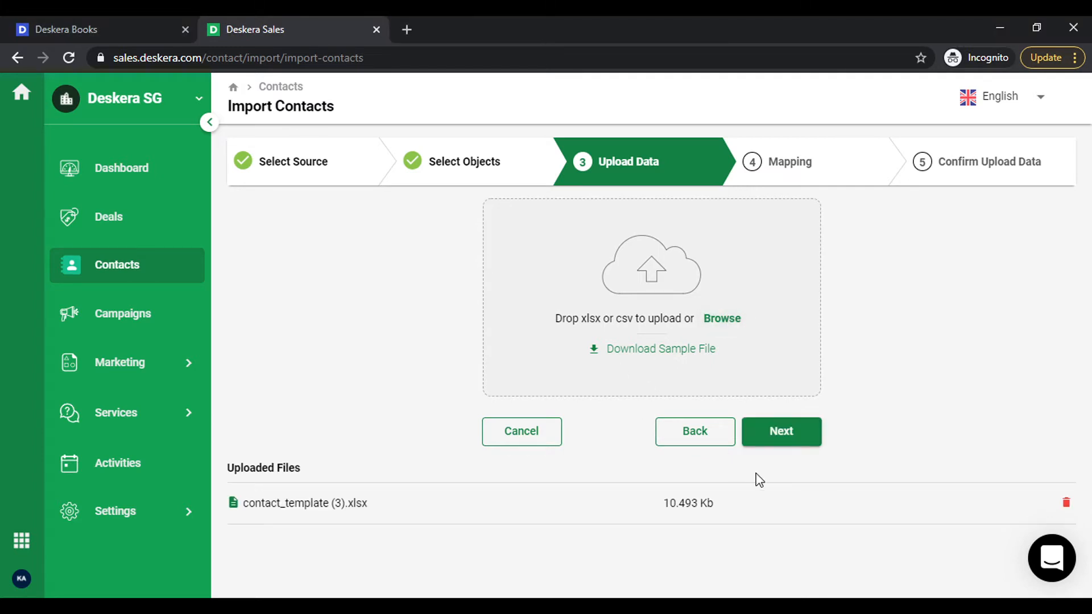
left_click(795, 452)
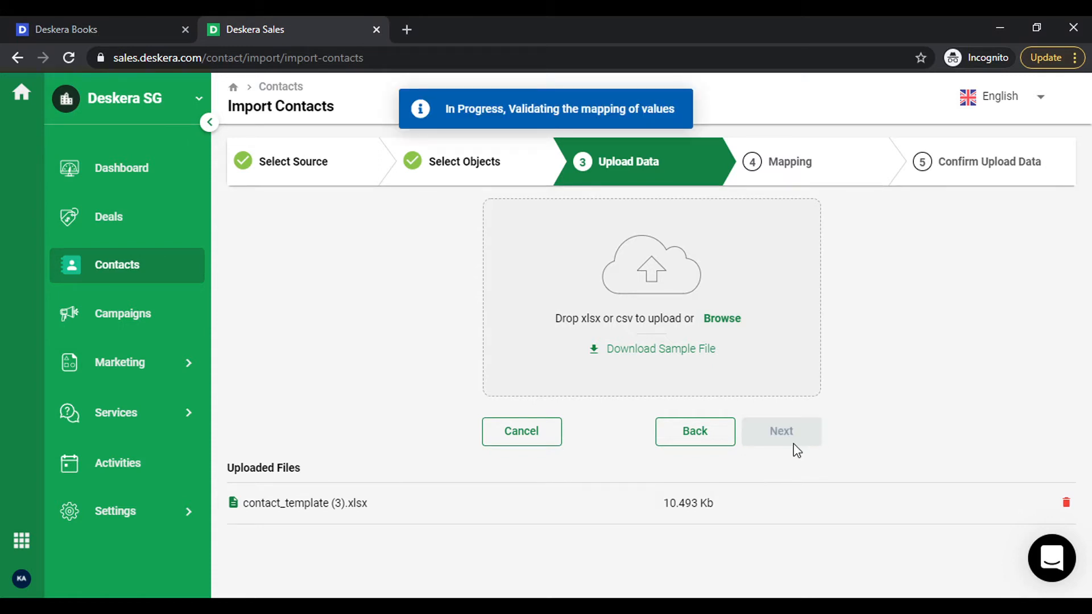
Review the field options for the Contact Name column and accept the column mapping without skipping unmapped columns.
left_click(210, 129)
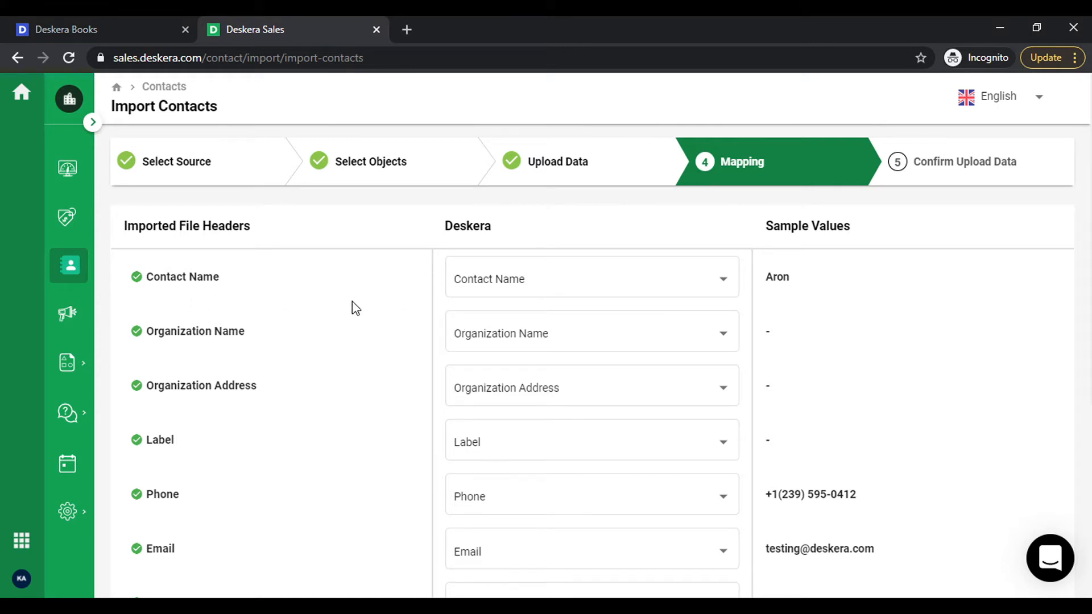
left_click(708, 287)
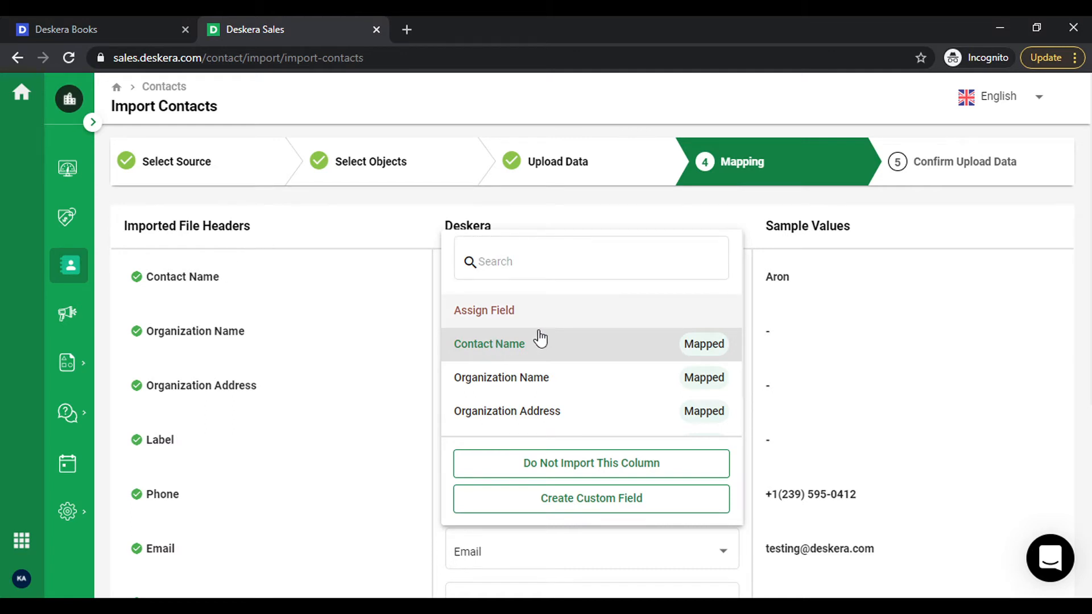
scroll(532, 363, "down", 3)
scroll(535, 364, "down", 2)
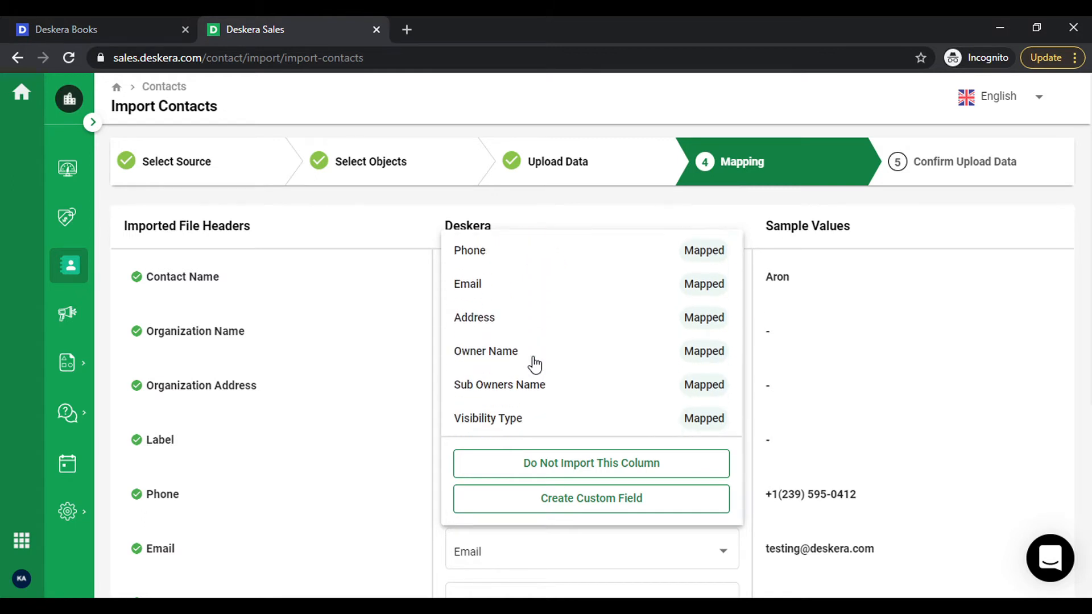
scroll(534, 364, "up", 5)
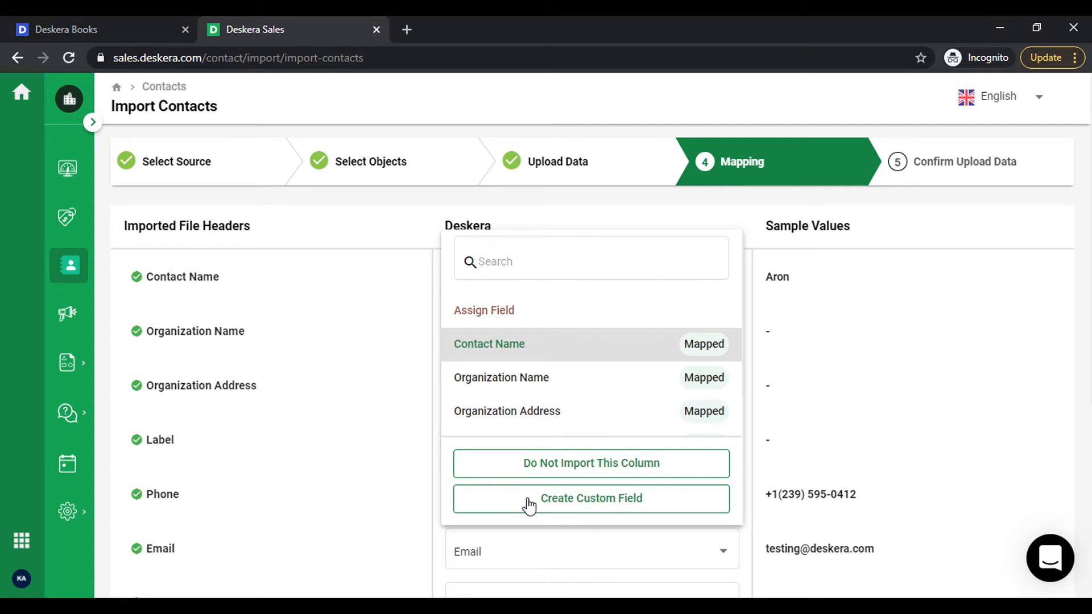
left_click(913, 226)
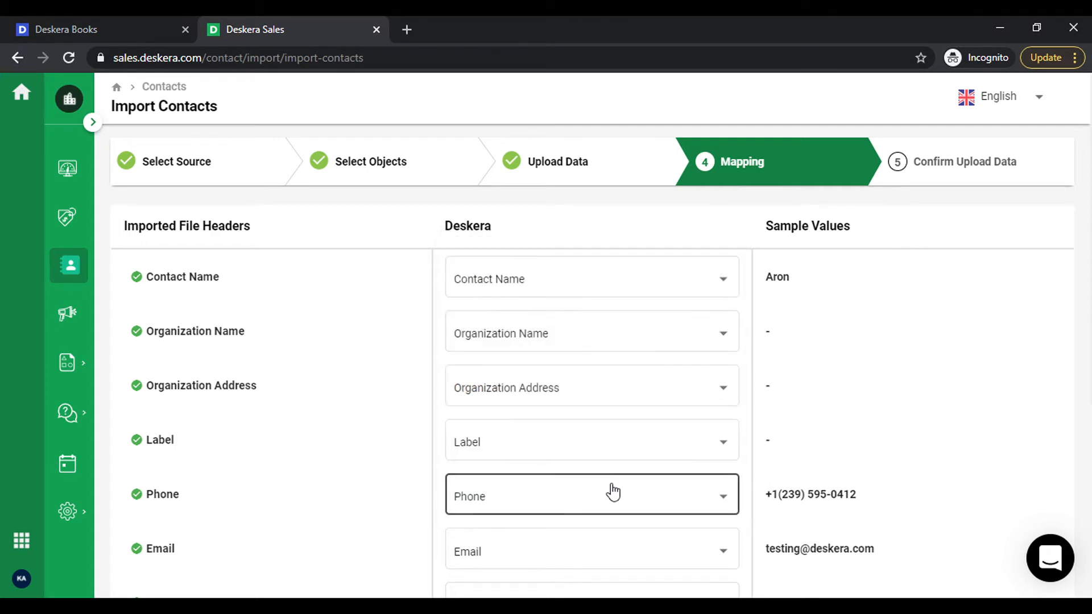
scroll(612, 491, "down", 5)
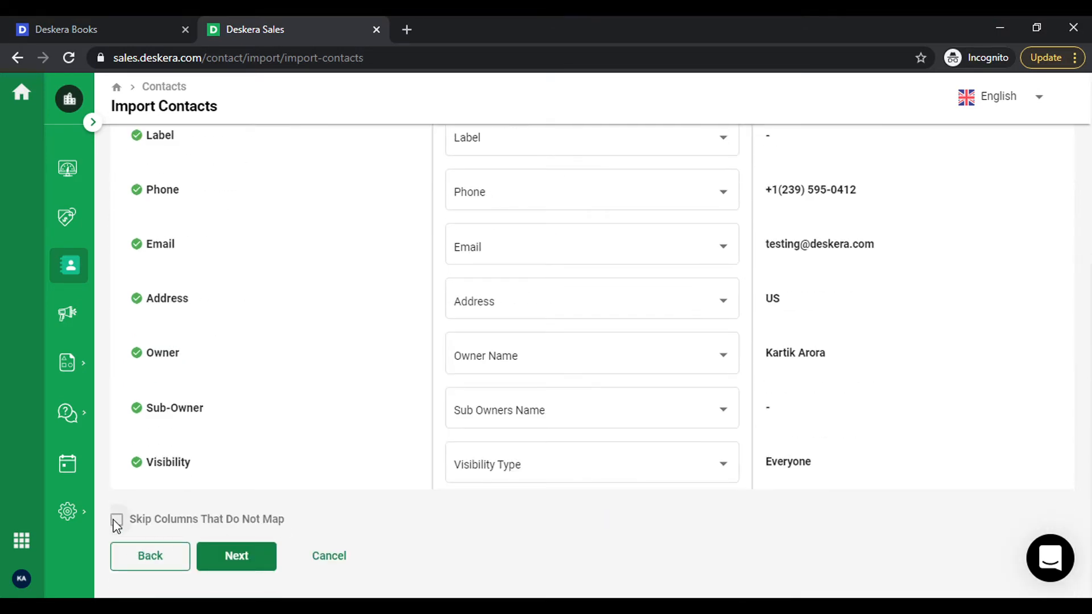
left_click(243, 560)
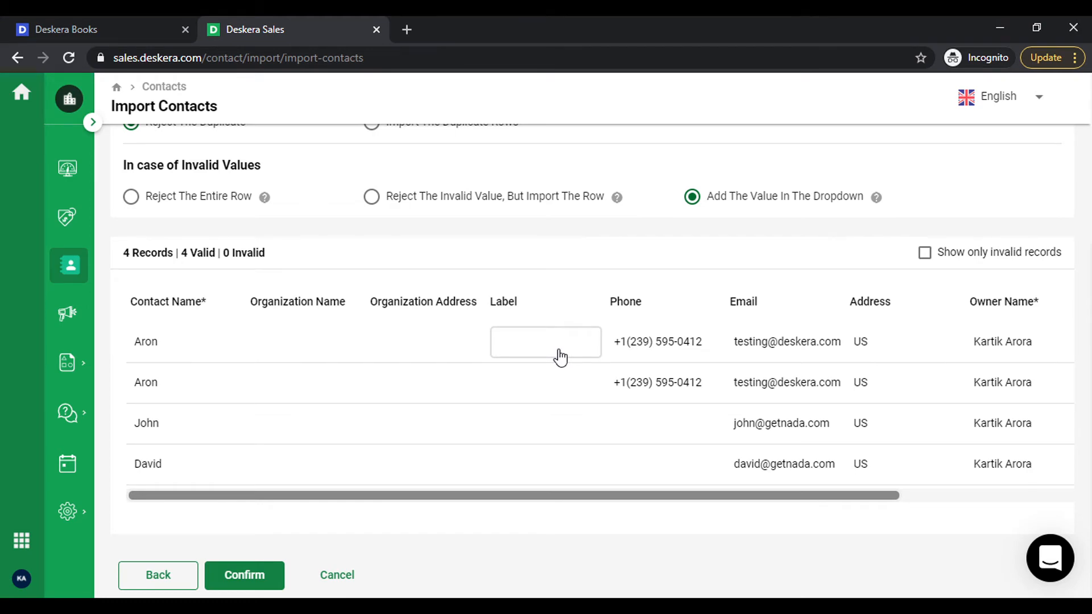
Review the import properties and the record preview, and confirm the contacts import.
scroll(560, 357, "up", 5)
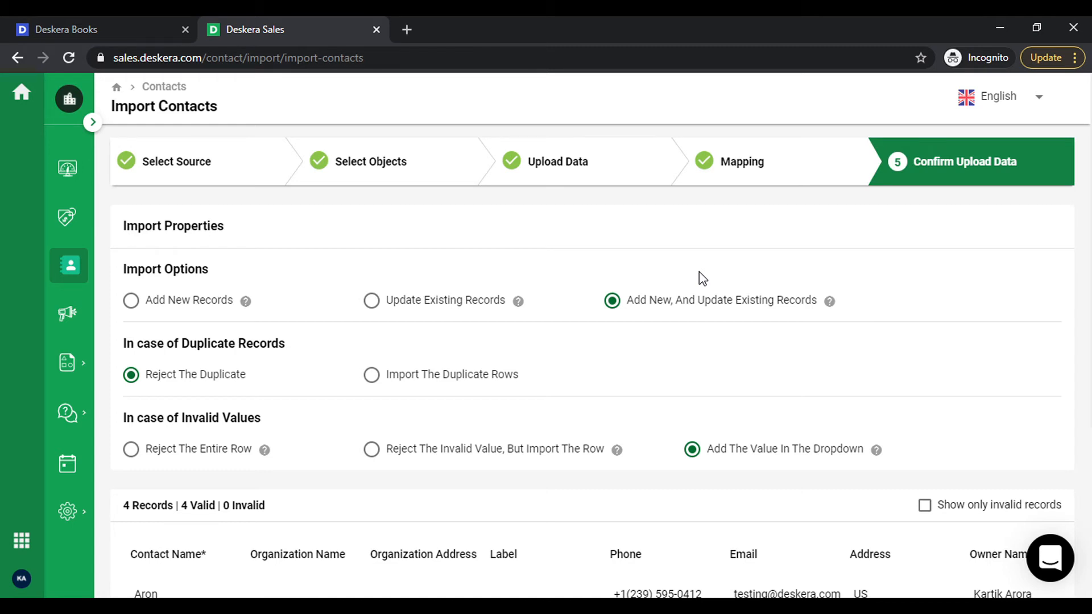
scroll(152, 374, "down", 1)
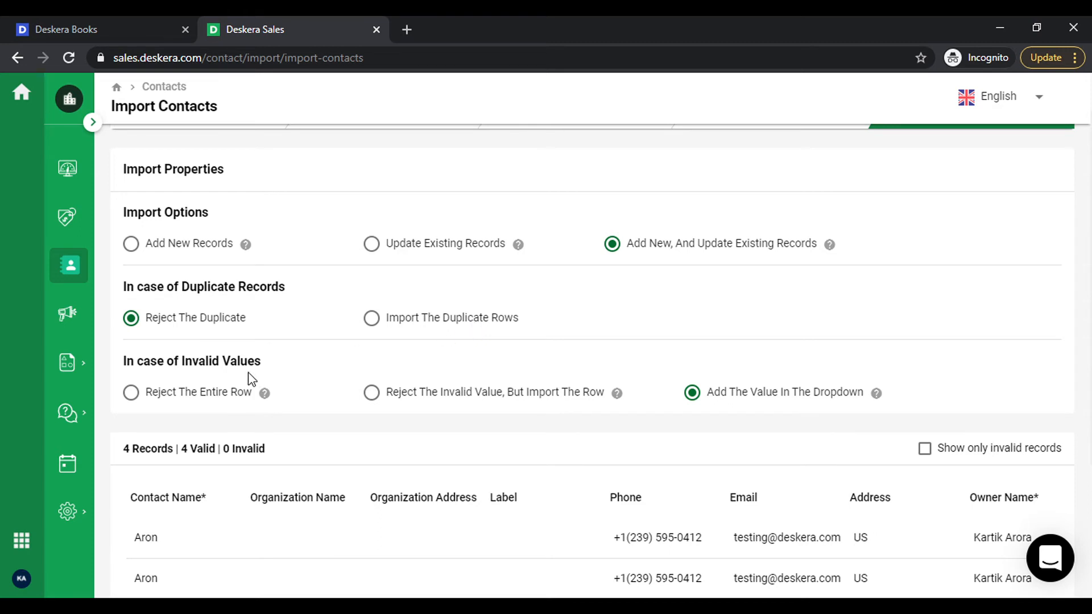
scroll(246, 377, "down", 2)
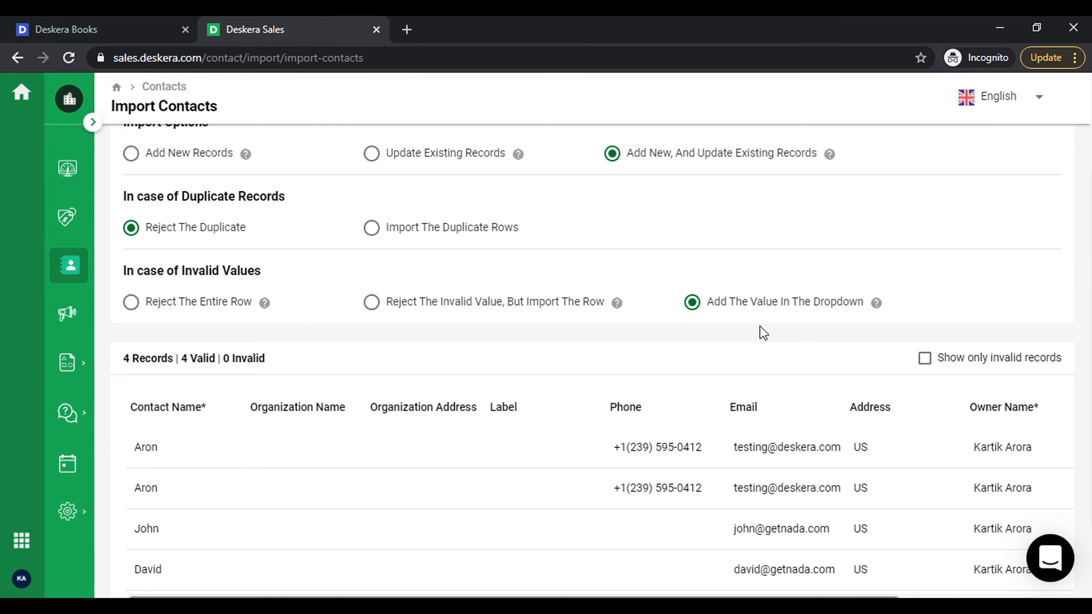
scroll(760, 333, "down", 2)
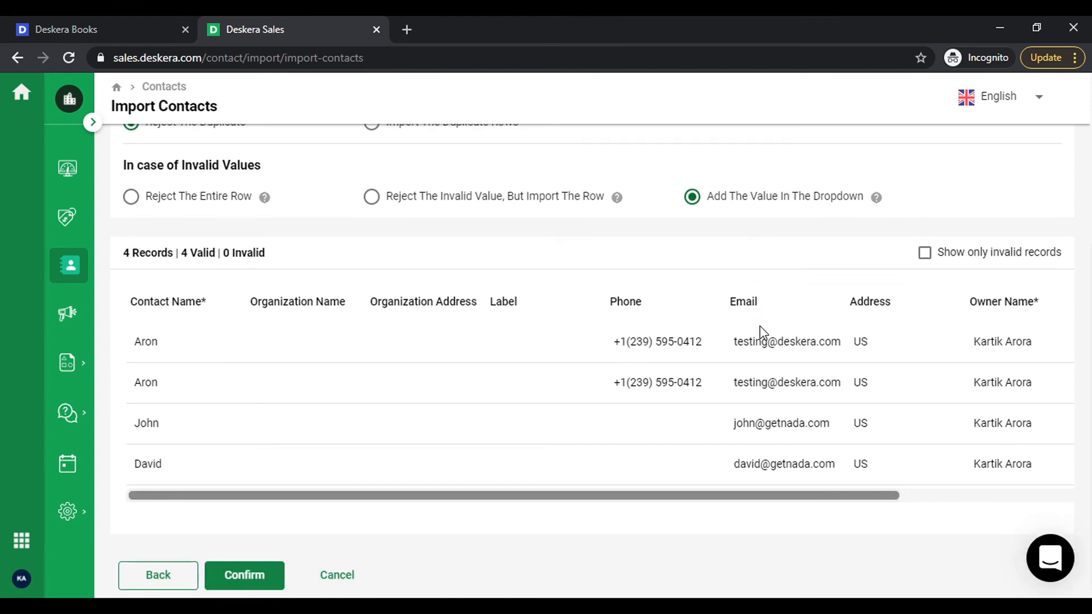
left_click(256, 578)
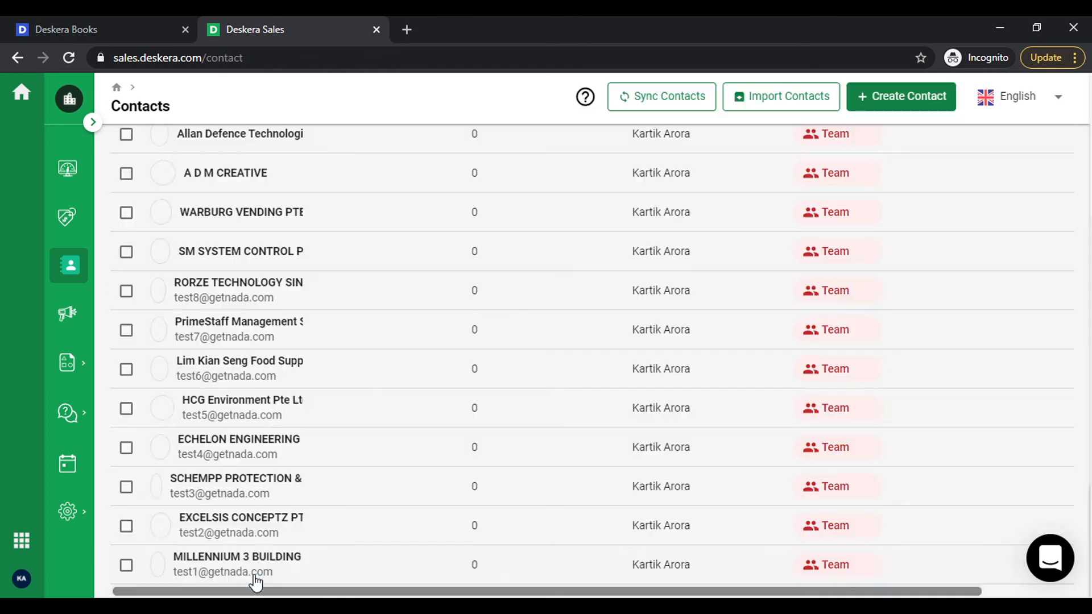
Check the imported people in the contacts list, searching by first name for the duplicated contact and clearing the search.
scroll(682, 276, "up", 1)
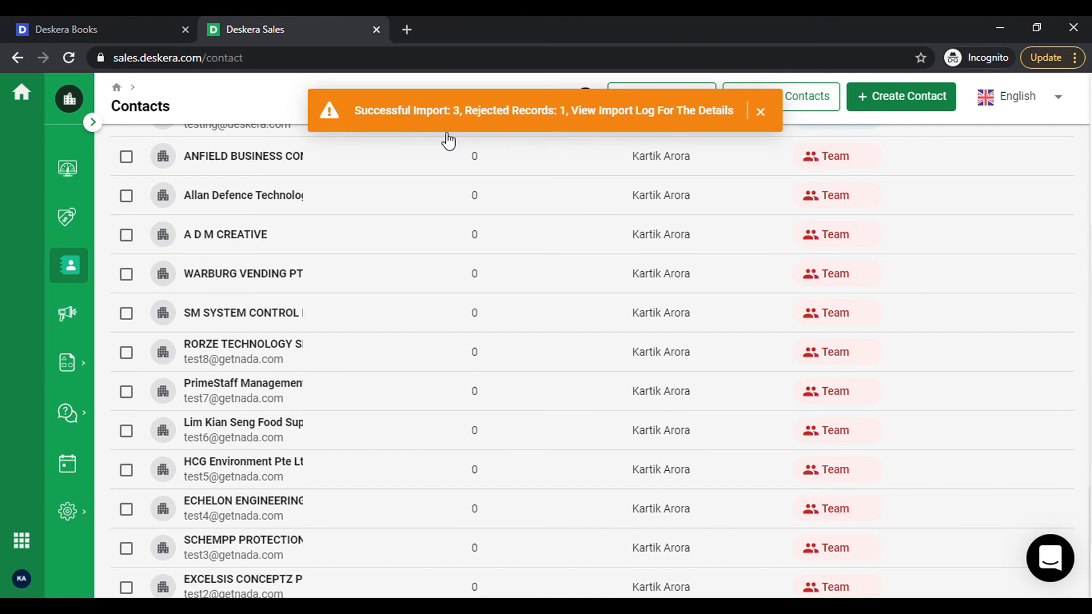
scroll(423, 236, "up", 5)
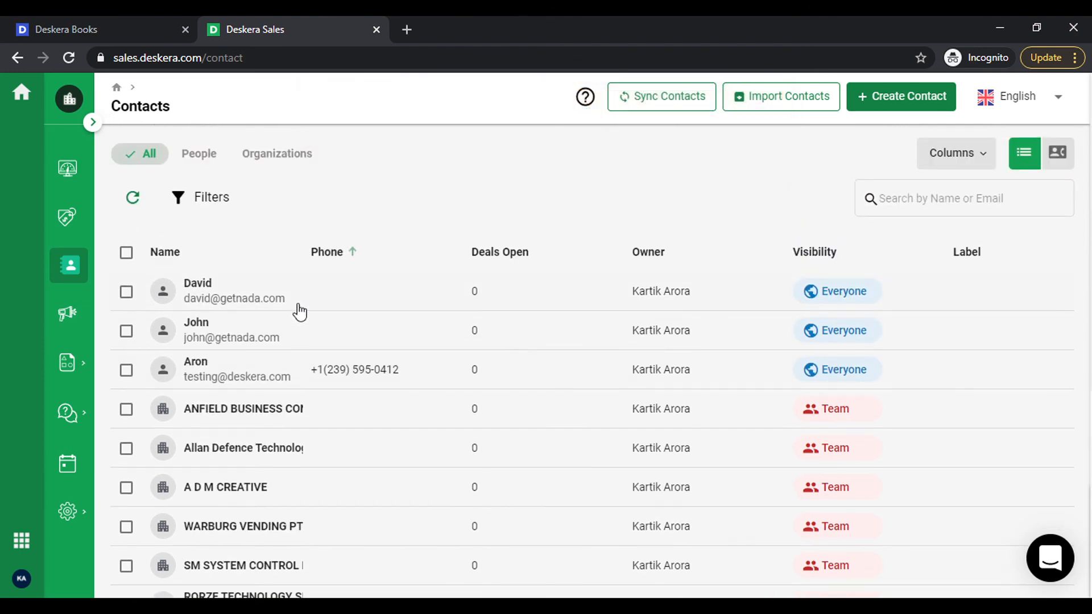
left_click_drag(224, 335, 621, 298)
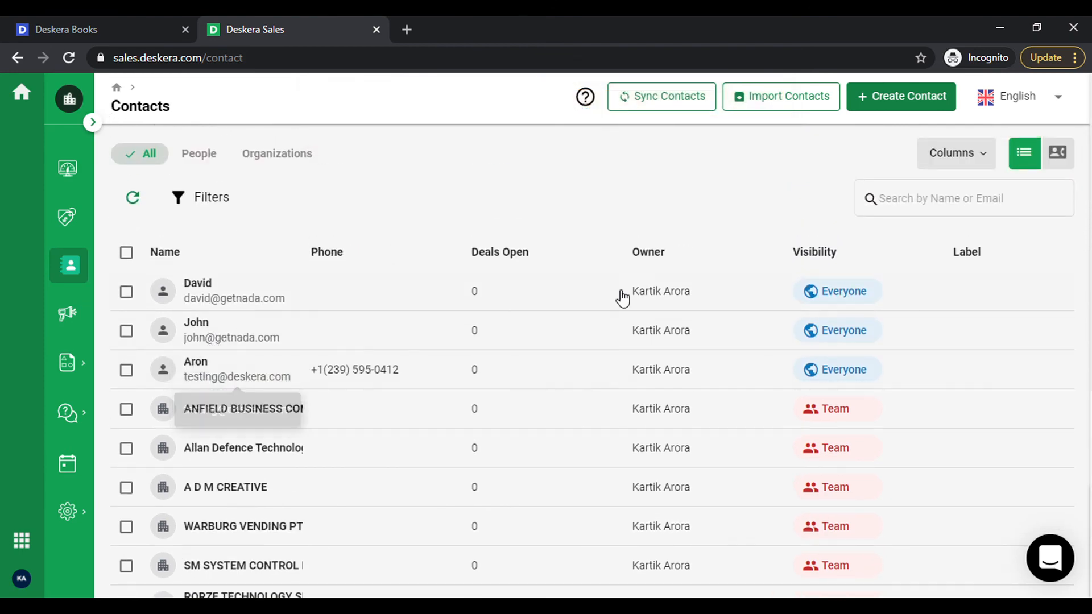
left_click(907, 193)
type("aron")
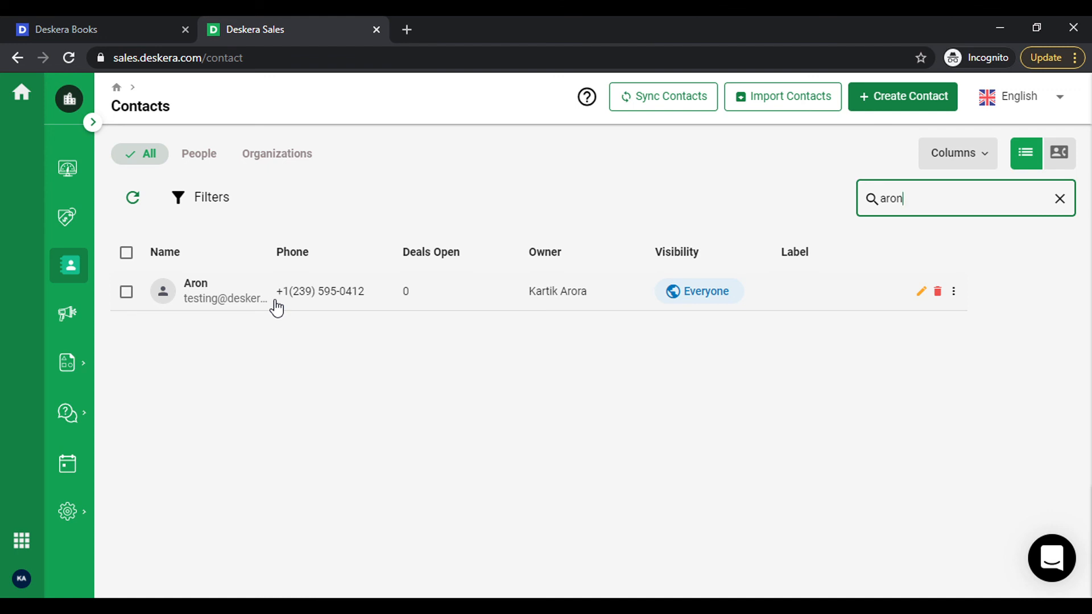
key("ctrl+a")
key("BackSpace")
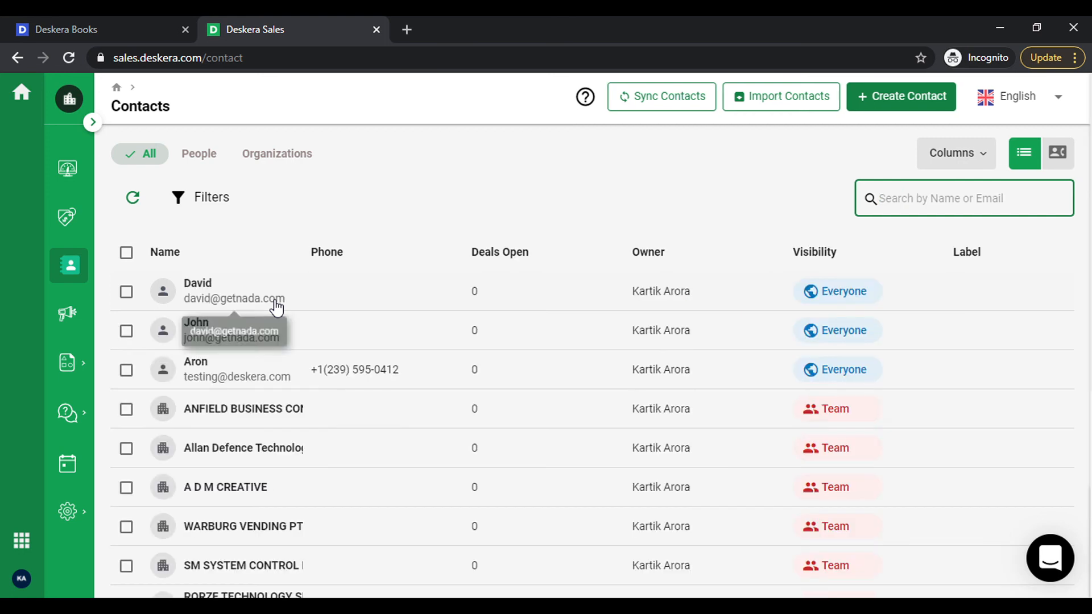